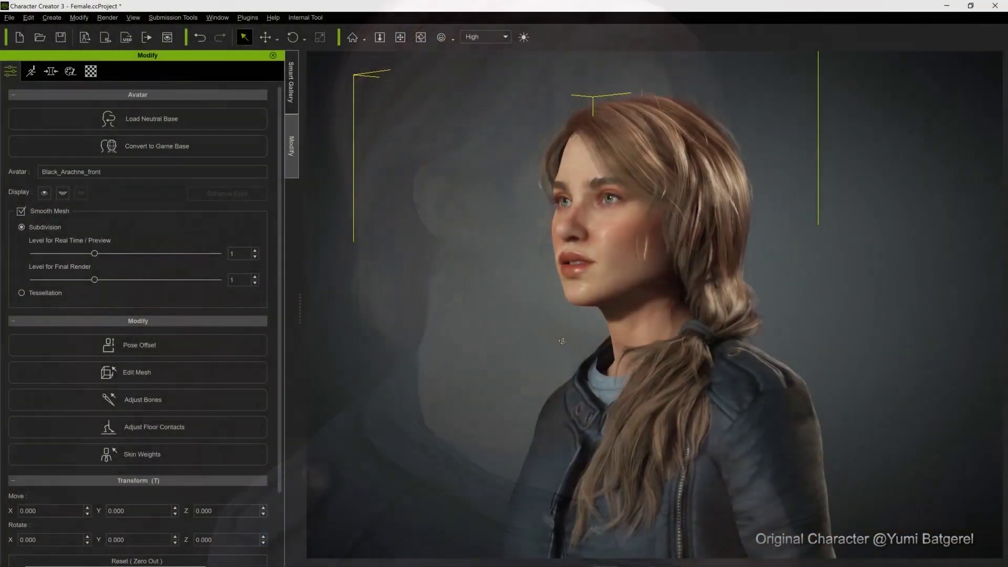
Export the character as FBX using the Blender preset, with Mesh and Motion in the Current Pose and hidden faces deleted
right_drag(562, 342, 817, 378)
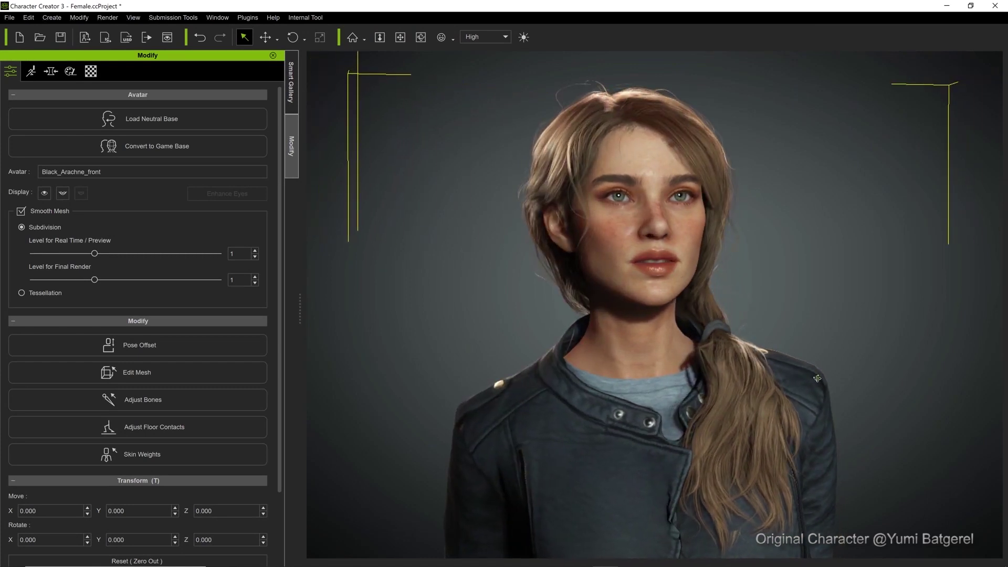
key(f)
right_drag(736, 385, 765, 397)
click(9, 17)
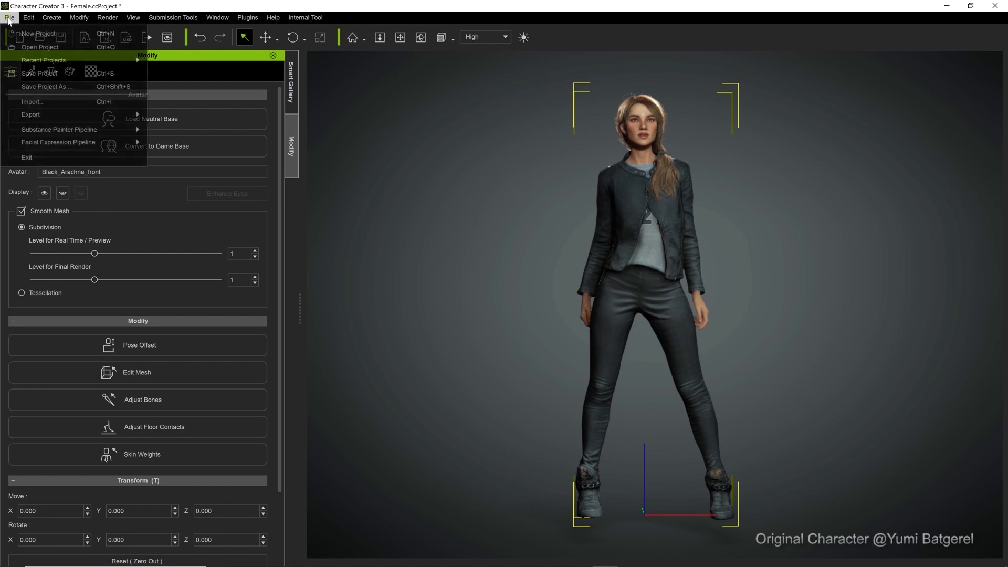
mouse_move(105, 114)
click(188, 174)
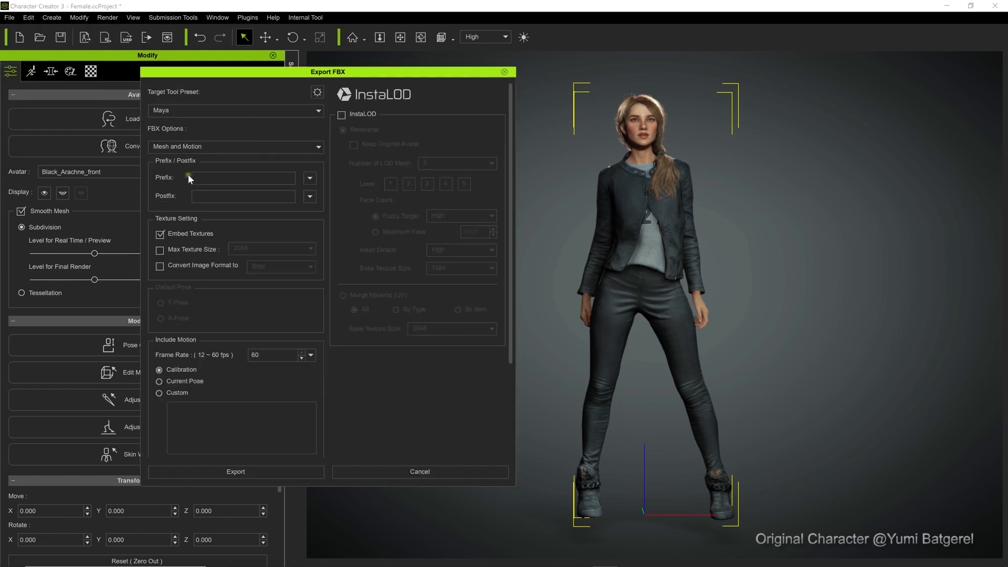
click(209, 108)
click(190, 170)
scroll(158, 363, down, 1)
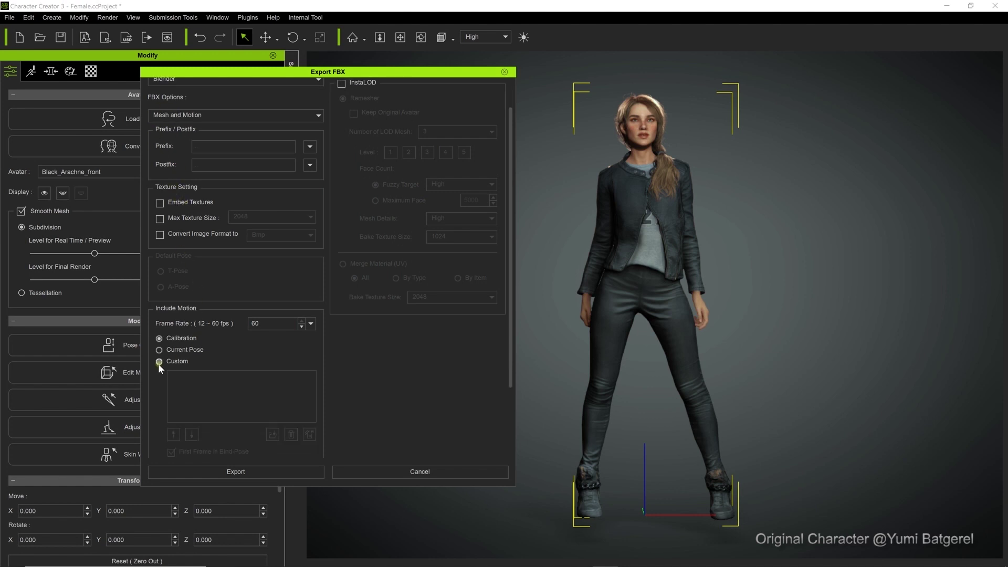
scroll(267, 352, down, 3)
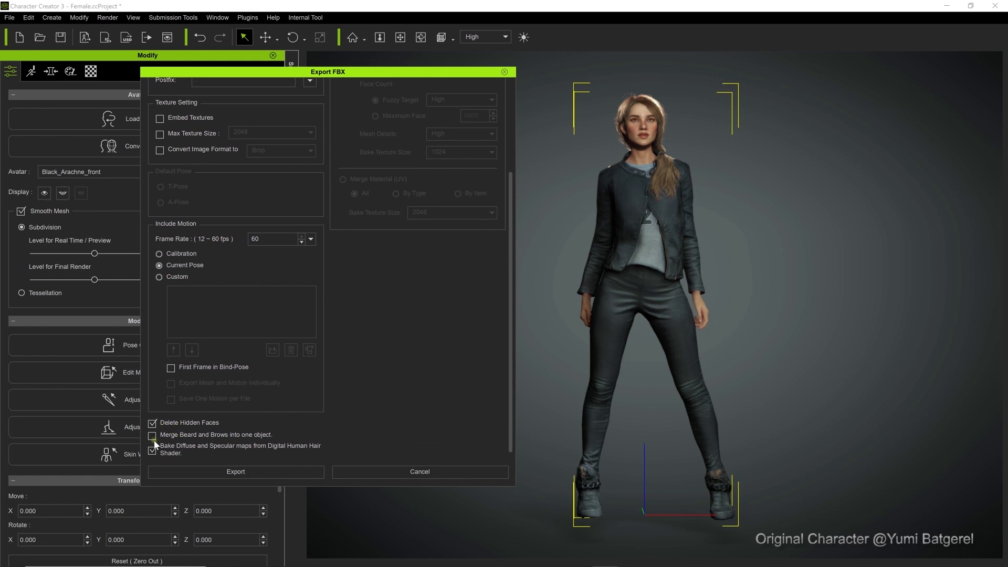
click(219, 471)
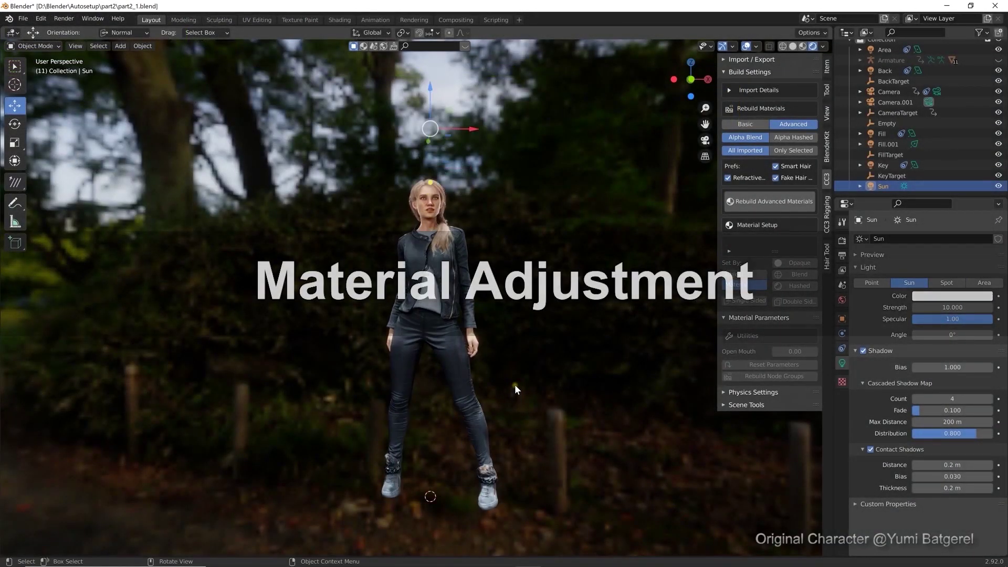
Switch to Blender and examine the imported character from several angles, along with its import details
middle_drag(514, 384, 468, 395)
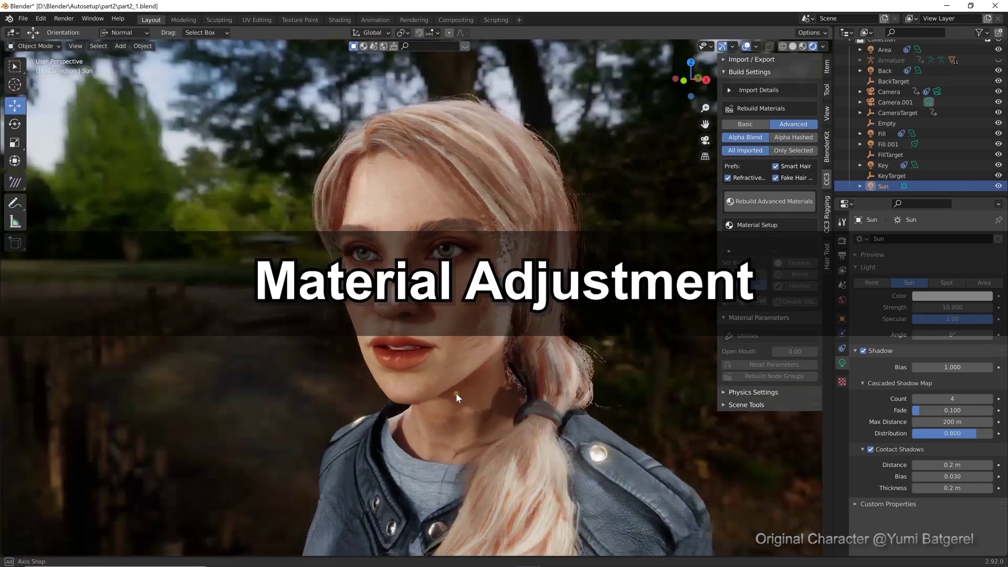
mouse_move(456, 398)
middle_down()
mouse_move(415, 396)
mouse_move(464, 398)
middle_up()
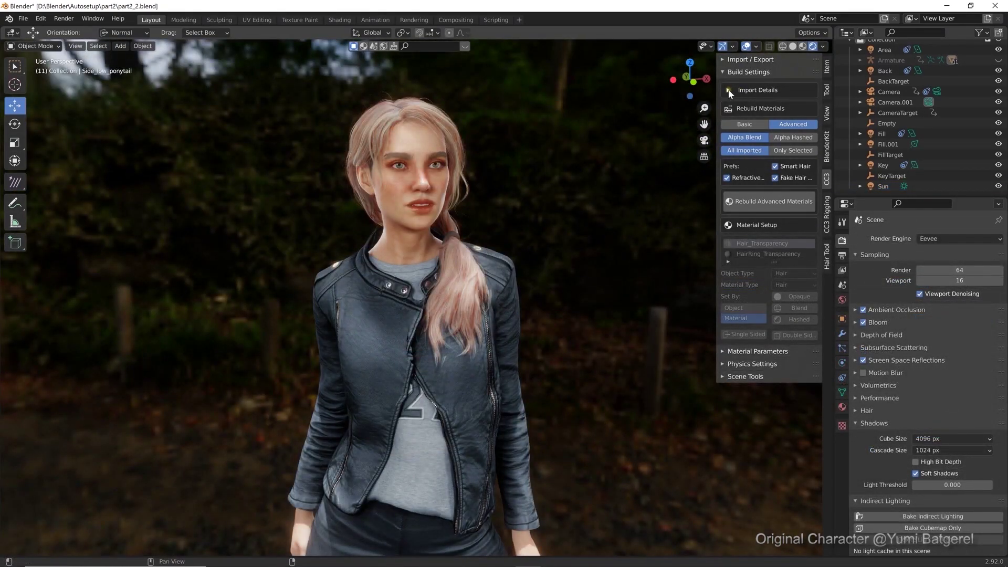
click(730, 91)
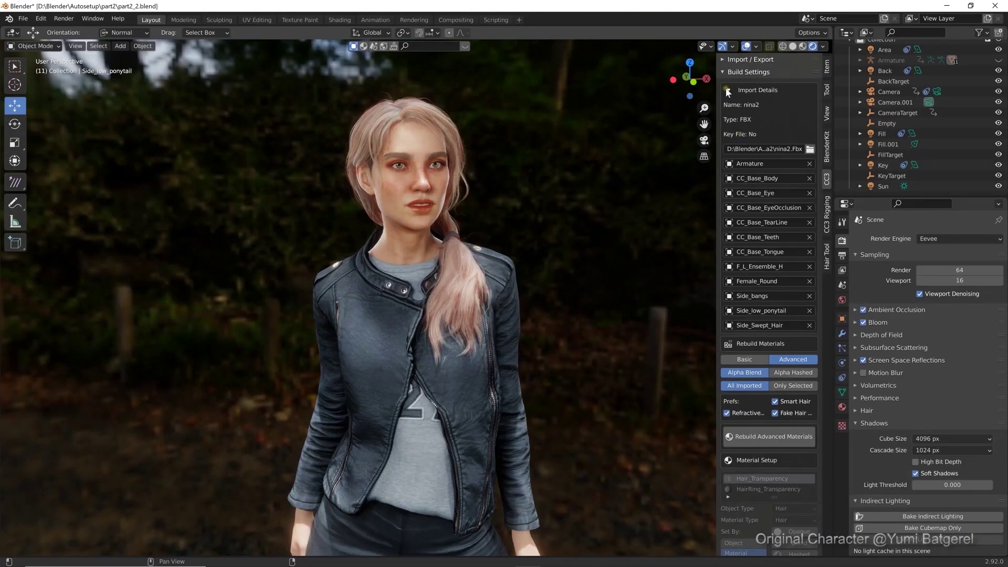
click(727, 92)
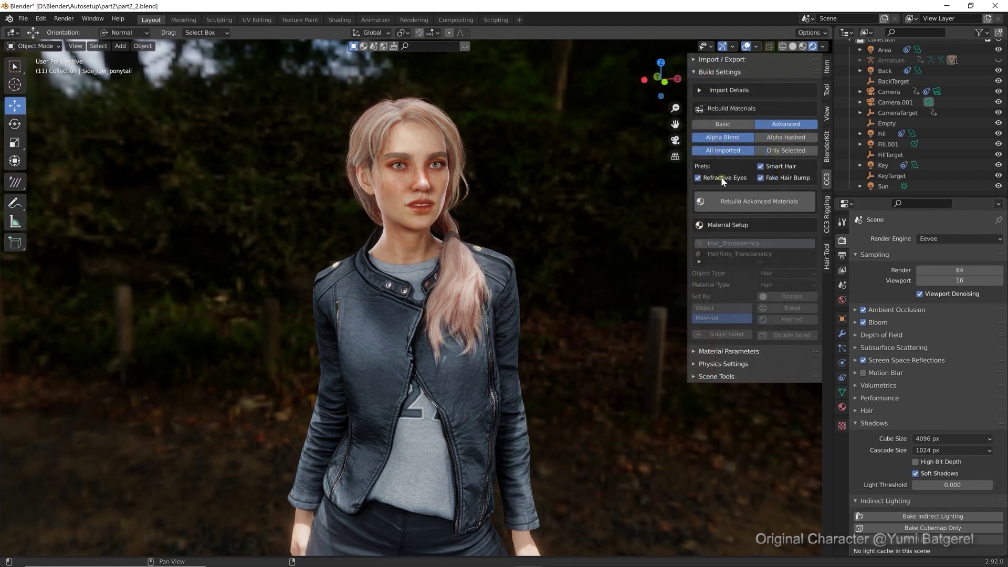
Select the character's body mesh and review its head, body, arm, leg, nail and eyelash materials
click(399, 191)
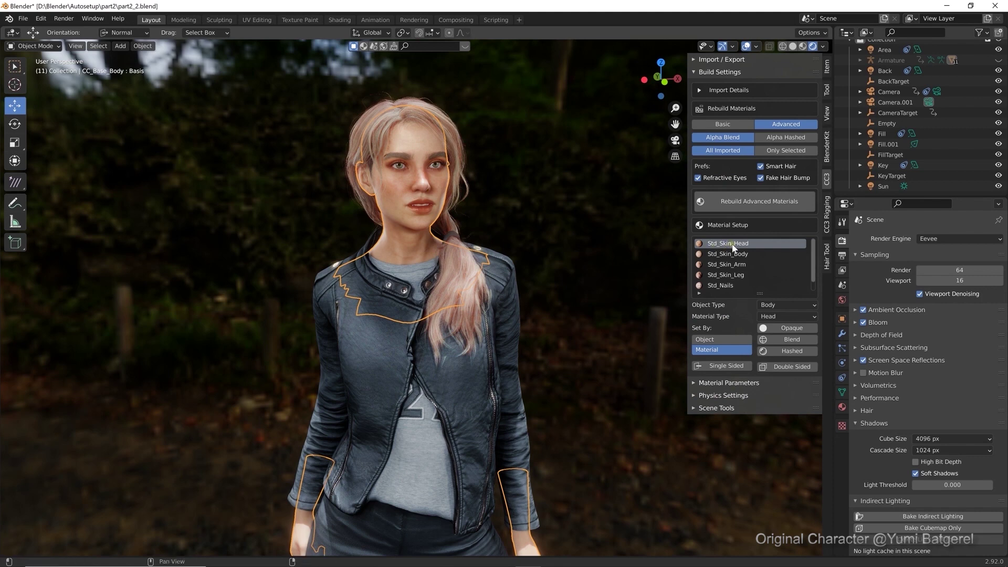
click(842, 407)
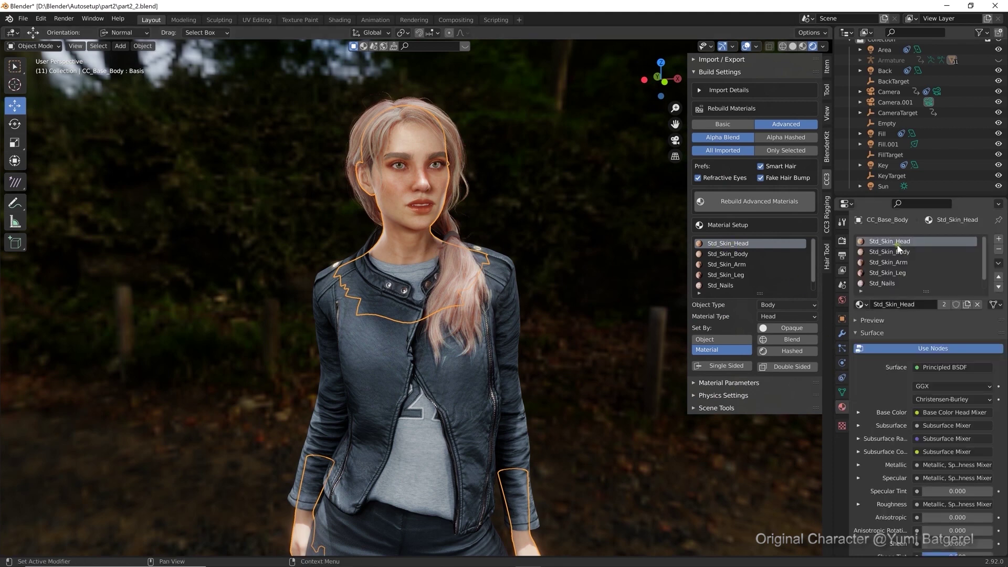
click(756, 254)
click(754, 264)
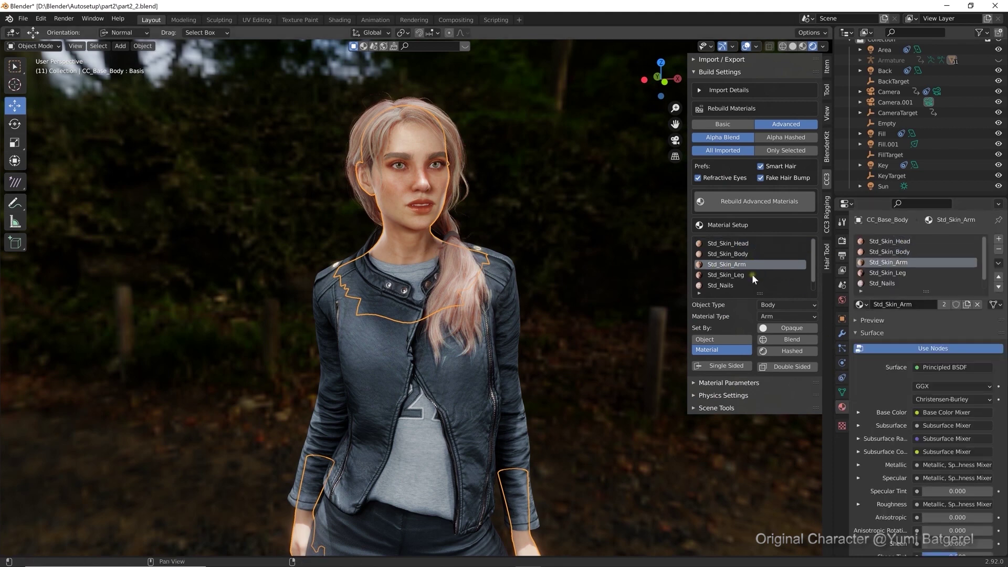
click(751, 274)
click(745, 286)
scroll(745, 287, down, 1)
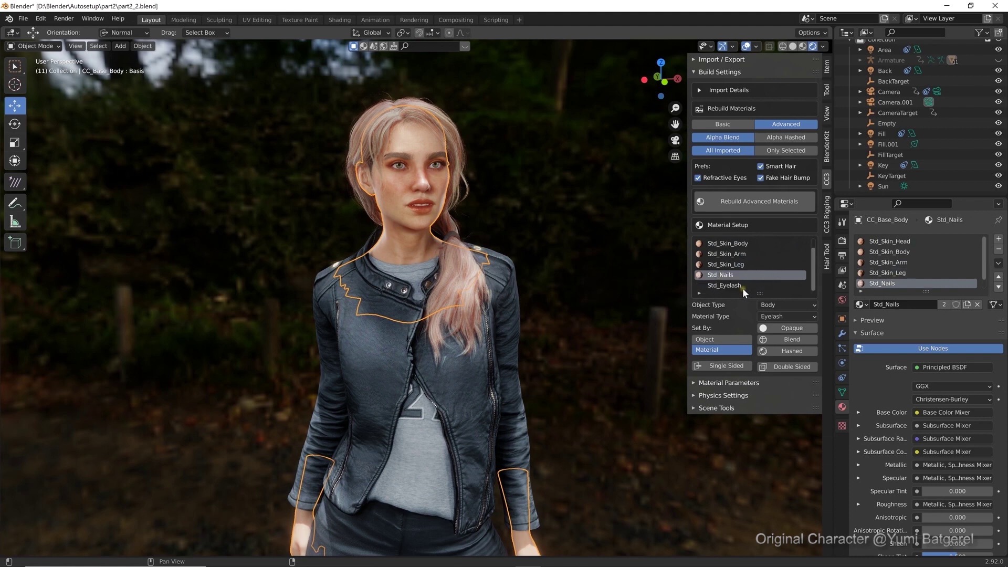
click(741, 288)
click(746, 276)
click(745, 262)
click(745, 253)
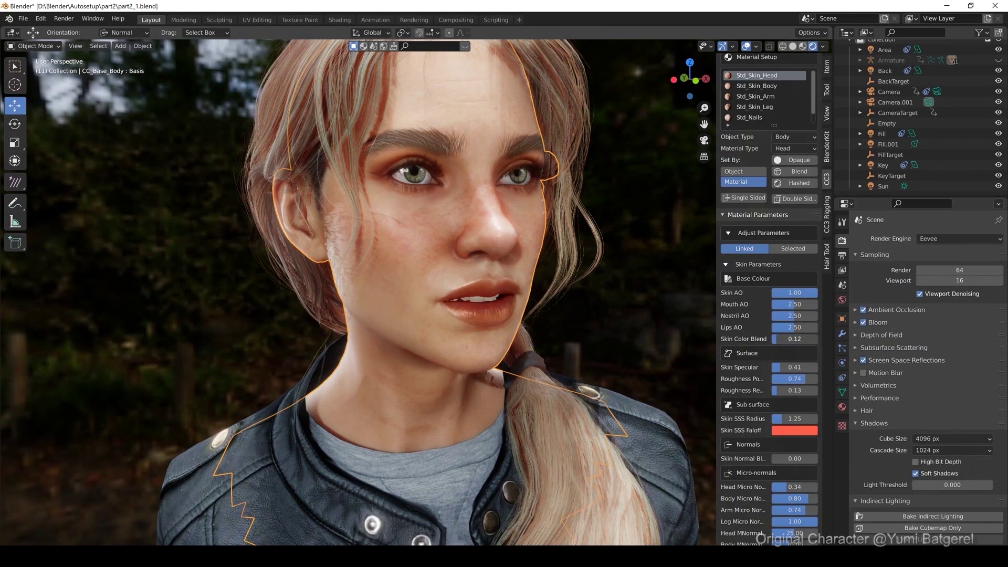
Set the skin's color blend to 0.66, specular 0.37, roughness power 0.67, SSS radius 1.58 and head micro-normal 0.64
mouse_move(776, 339)
mouse_down()
mouse_move(806, 338)
mouse_move(775, 368)
mouse_move(800, 379)
mouse_move(790, 379)
mouse_up()
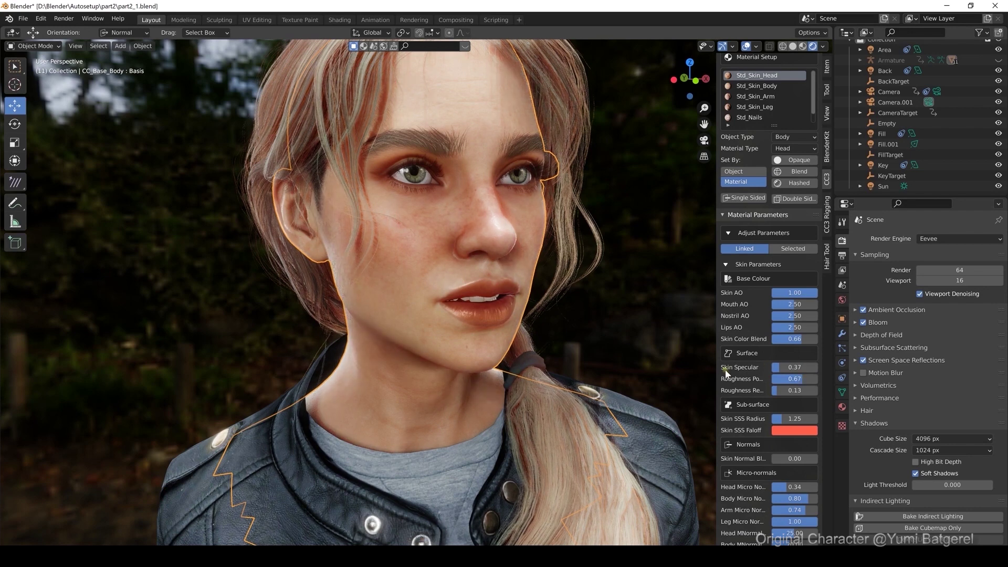
mouse_move(779, 418)
mouse_down()
mouse_move(802, 419)
mouse_move(785, 418)
mouse_up()
shift+middle_drag(479, 273, 469, 281)
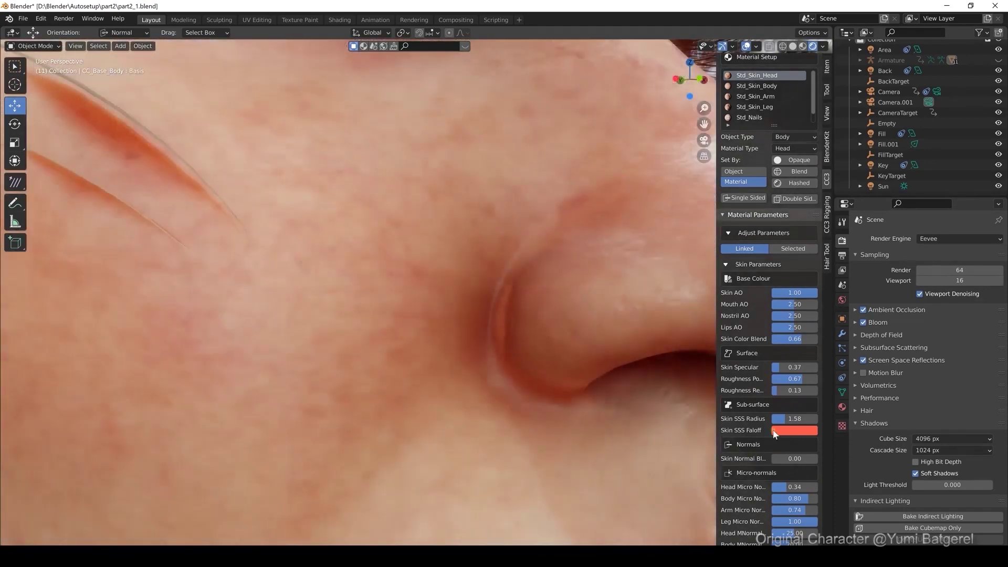
mouse_move(788, 486)
mouse_down()
mouse_move(816, 486)
mouse_move(801, 486)
mouse_up()
middle_drag(389, 332, 497, 316)
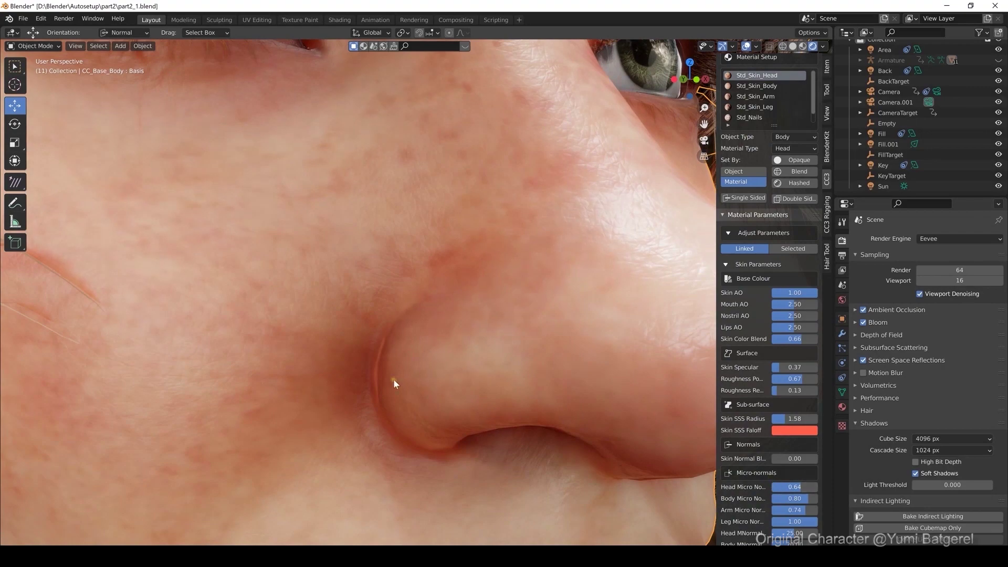
Adjust the arm micro-normal strength while checking the skin detail on the character's hand
scroll(376, 281, down, 3)
middle_drag(376, 281, 383, 294)
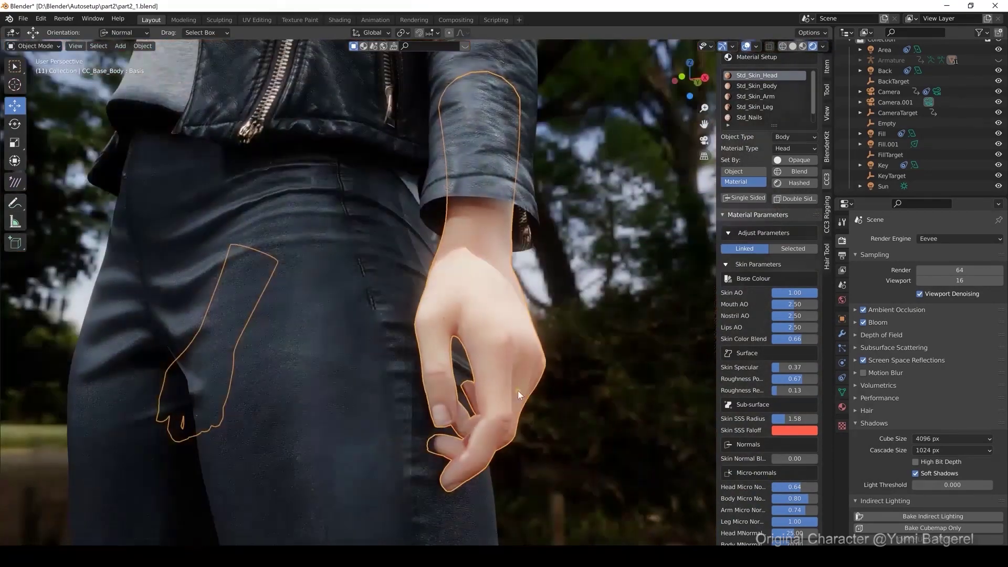
scroll(517, 391, up, 2)
middle_drag(479, 332, 502, 342)
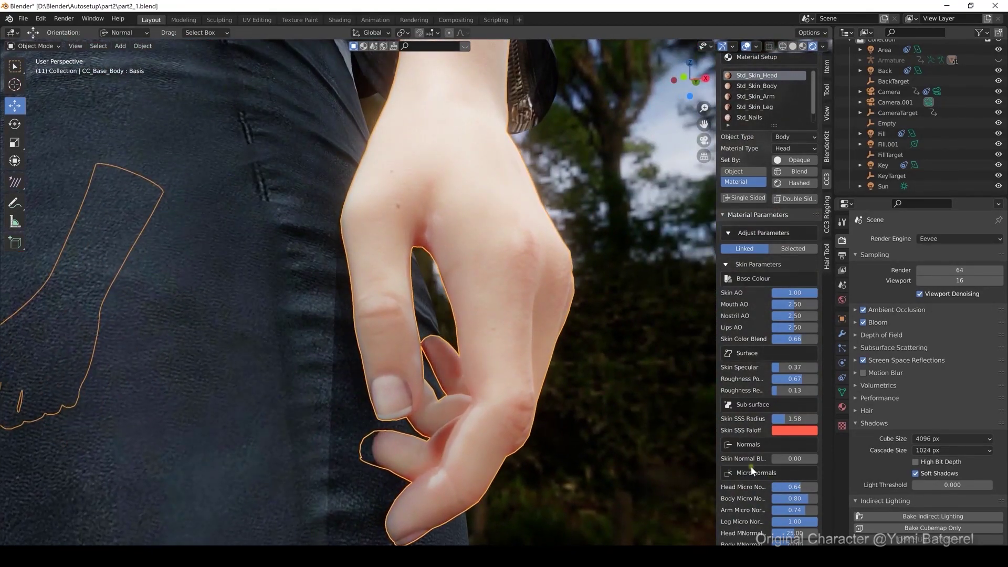
scroll(750, 470, down, 3)
mouse_move(792, 450)
mouse_down()
mouse_move(761, 449)
mouse_move(803, 450)
mouse_move(757, 450)
mouse_move(795, 449)
mouse_up()
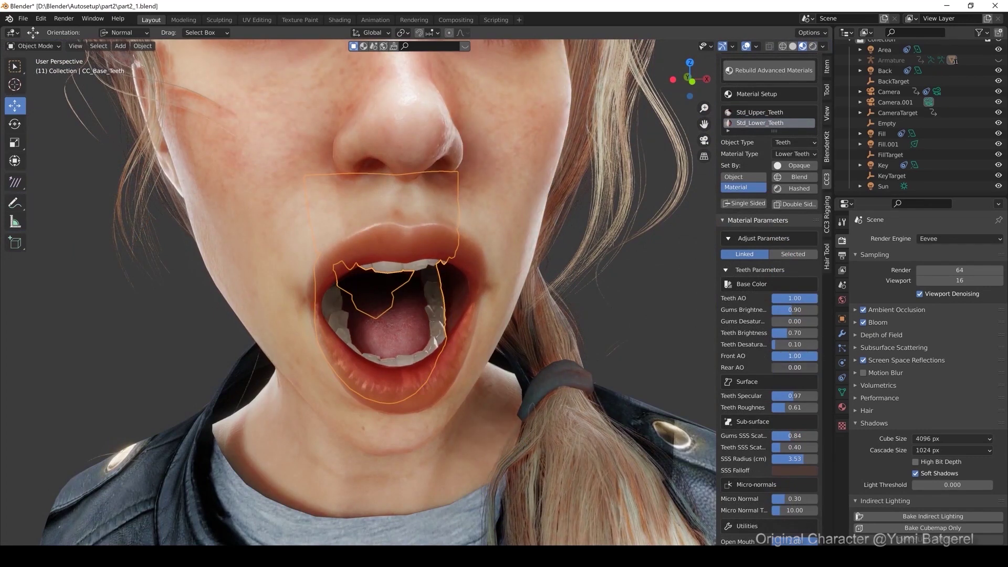
Adjust the Rear AO of the teeth material inside the open mouth
drag(793, 367, 786, 372)
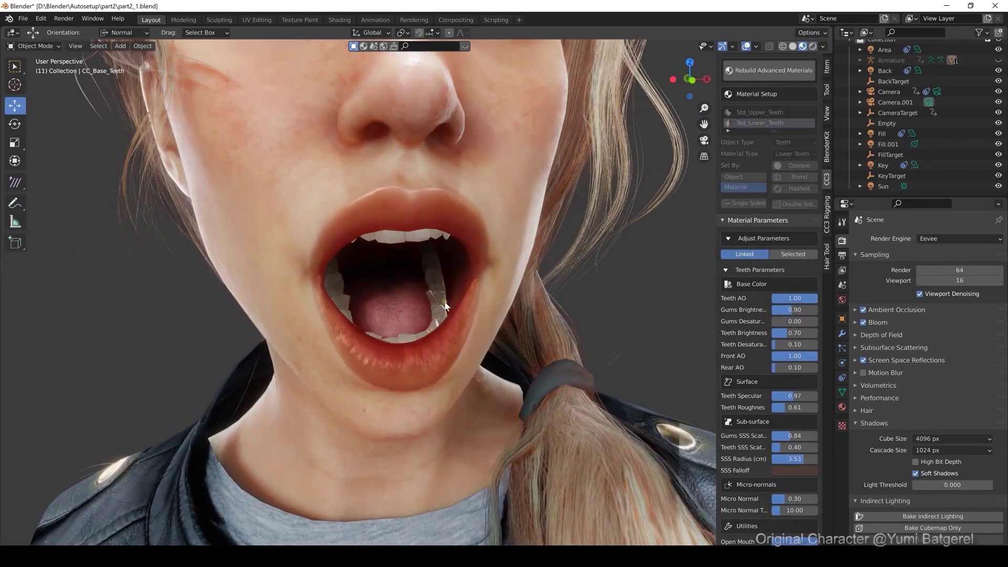
drag(793, 370, 785, 370)
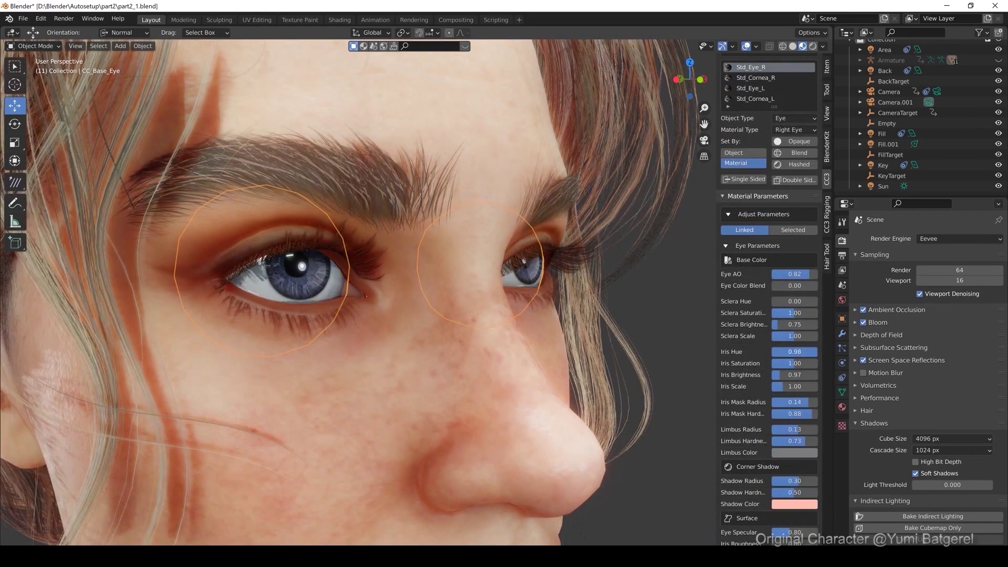
Set the eyes' iris hue to 0.50 and, after trying other sizes, the iris scale to 1
drag(815, 352, 786, 352)
click(811, 354)
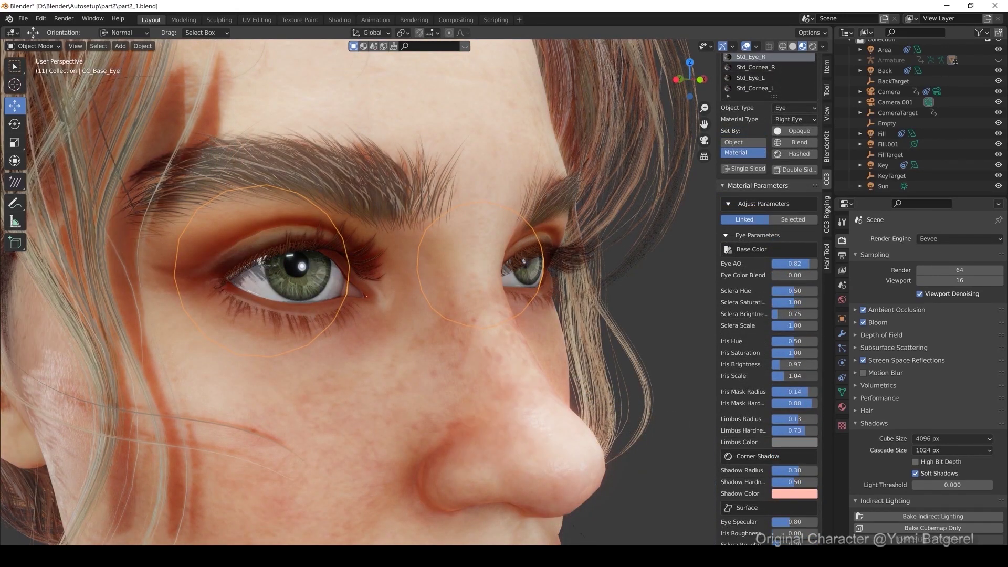
mouse_move(789, 377)
mouse_down()
mouse_move(808, 377)
mouse_move(783, 378)
mouse_up()
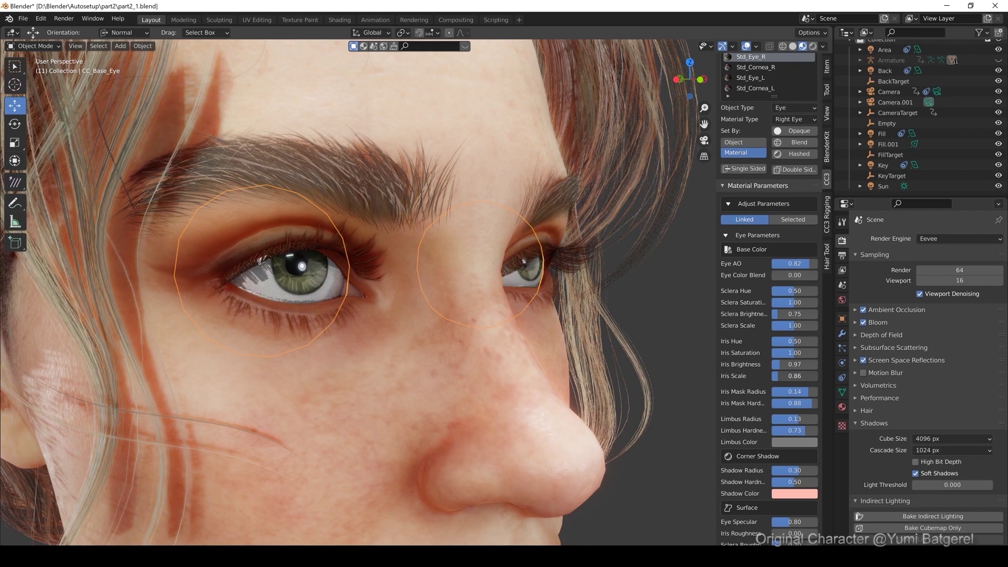
click(783, 378)
text(1)
key(Return)
Set the eyes' corner shadow radius to 0.26 and the iris depth to 0.23
scroll(790, 406, down, 3)
mouse_move(795, 409)
mouse_down()
mouse_move(806, 409)
mouse_move(784, 408)
mouse_up()
scroll(344, 261, up, 2)
scroll(725, 455, down, 3)
mouse_move(802, 479)
mouse_down()
mouse_move(792, 478)
mouse_move(816, 482)
mouse_move(783, 482)
mouse_up()
Increase the occlusion strength and the tearline alpha of the eyes
scroll(742, 462, down, 9)
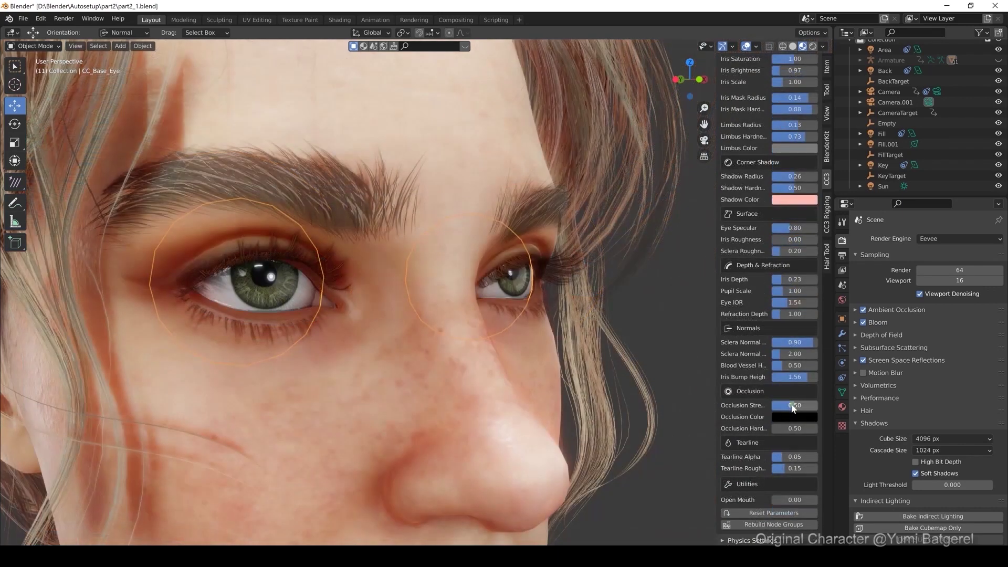
mouse_move(794, 405)
mouse_down()
mouse_move(777, 405)
mouse_move(803, 405)
mouse_up()
mouse_move(786, 457)
mouse_down()
mouse_move(816, 458)
mouse_move(797, 464)
mouse_up()
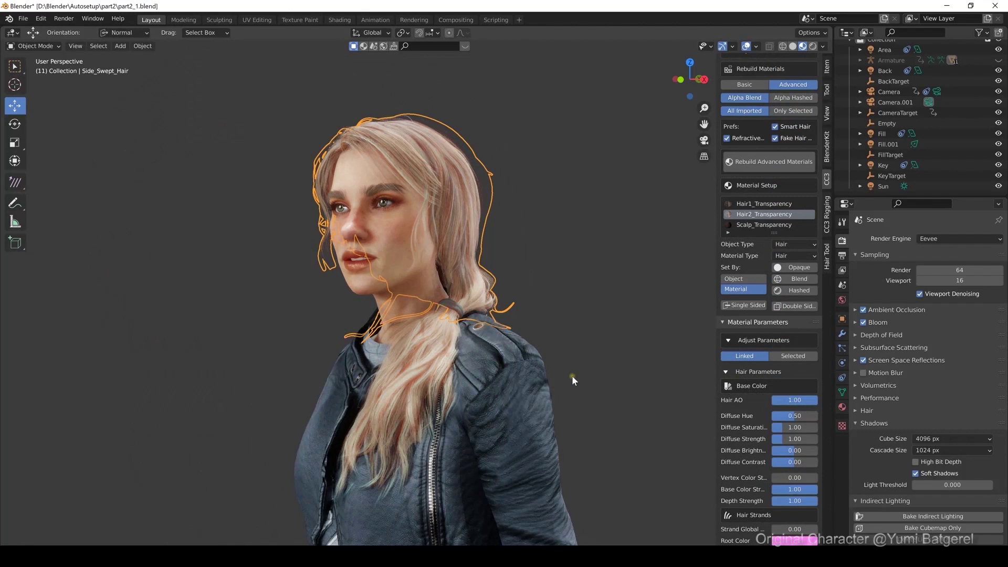
Raise the hair's Strand Global Strength to 1.00 and change the strand root color to a stronger pink
click(679, 407)
scroll(785, 493, down, 2)
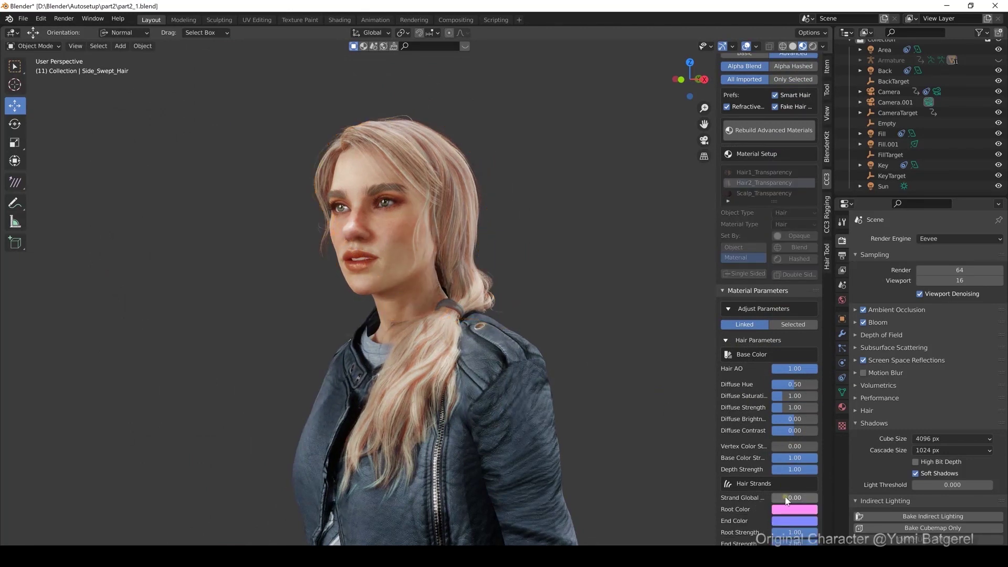
drag(785, 497, 817, 498)
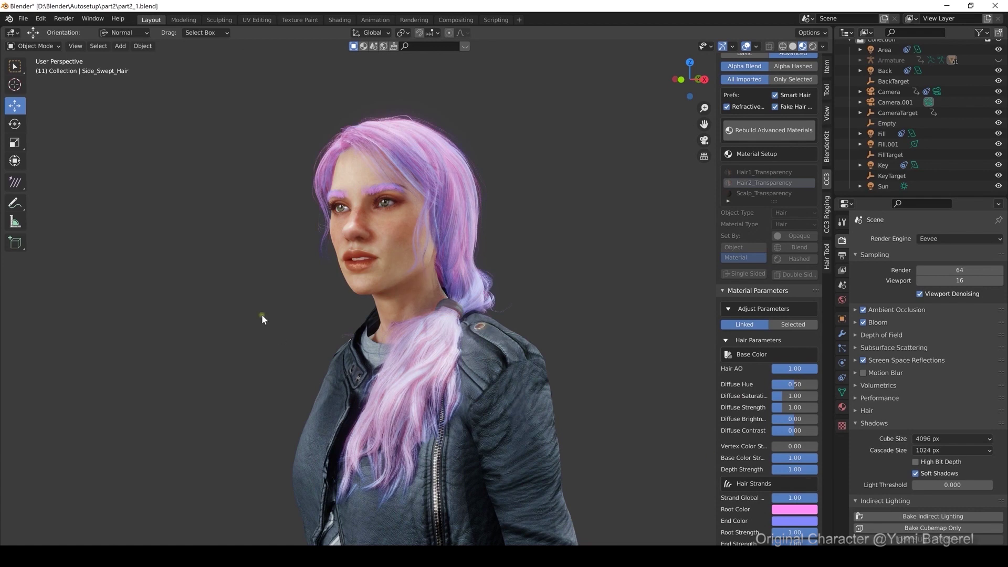
middle_drag(262, 315, 293, 321)
mouse_move(808, 497)
mouse_down()
mouse_move(769, 498)
mouse_move(813, 498)
mouse_up()
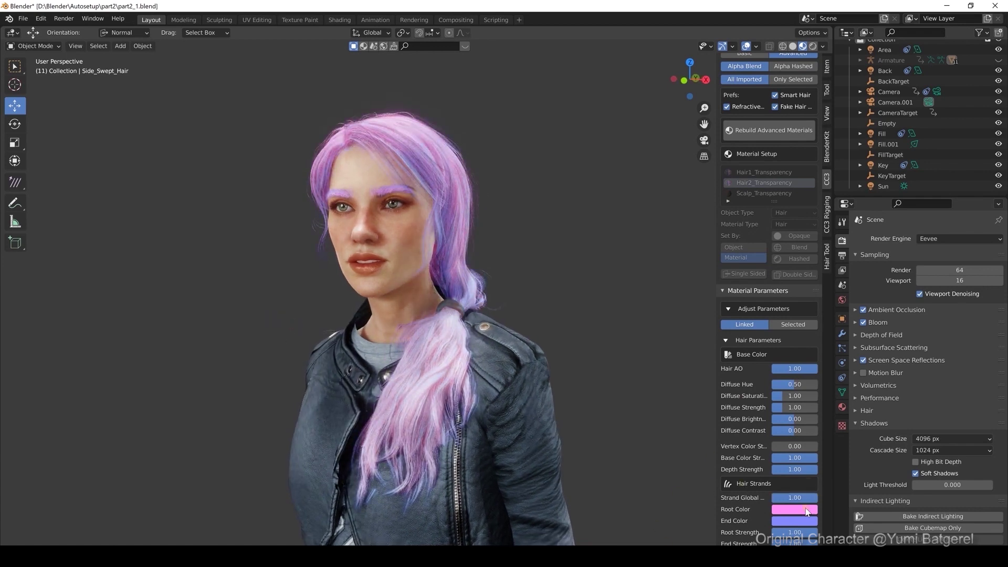
click(806, 511)
drag(813, 402, 829, 409)
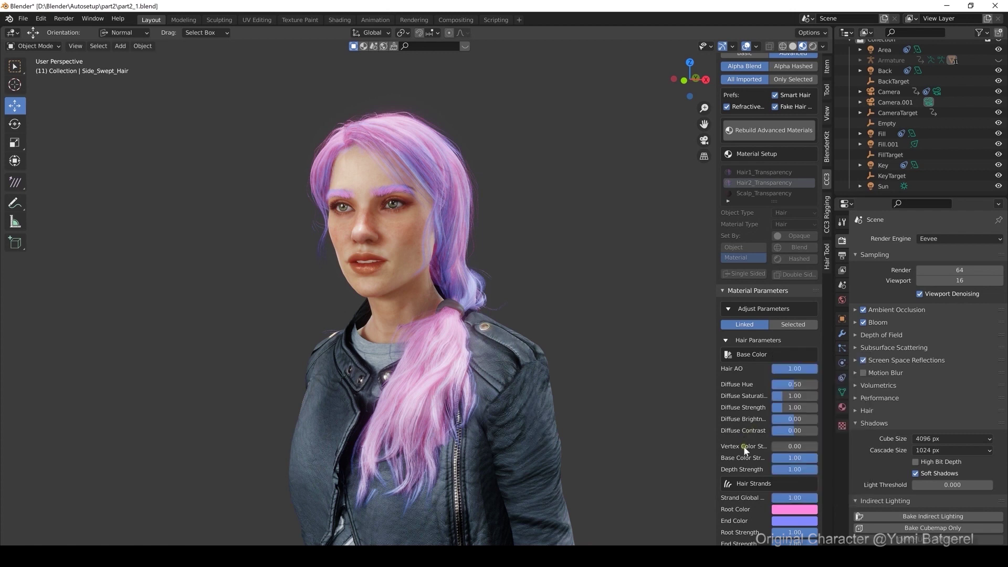
Restrict parameter changes to the selected object and lower the eyebrows' Strand Global Strength to restore their natural color
scroll(768, 465, down, 3)
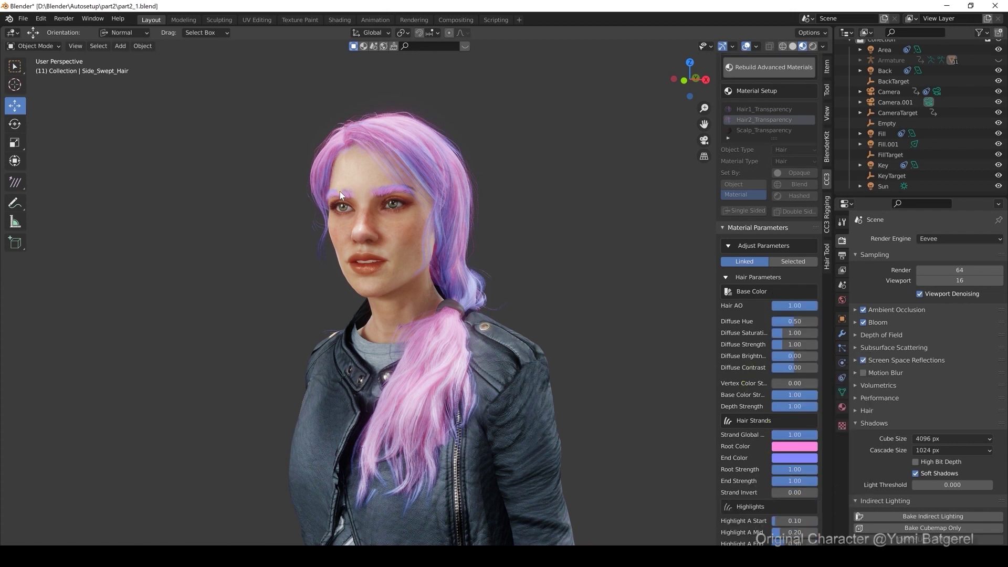
click(386, 195)
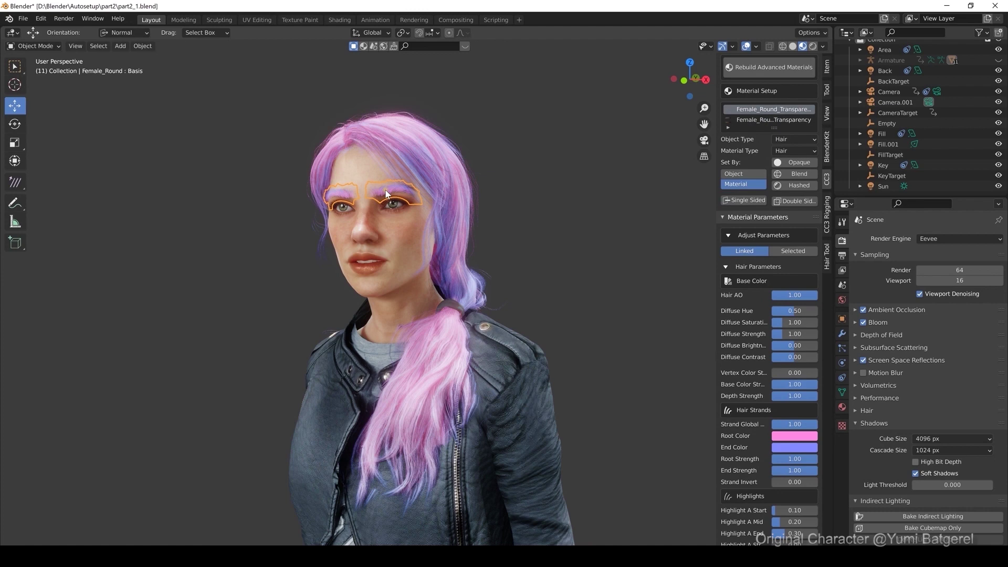
click(794, 250)
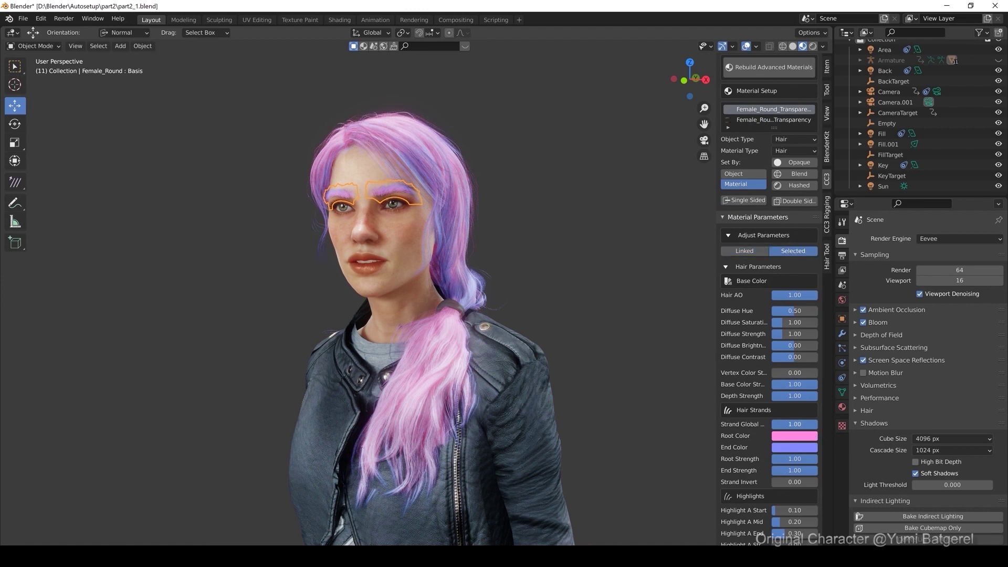
drag(805, 429, 772, 424)
Change the low ponytail's strand root color to a strong pink and its strand end color to blue-violet
mouse_move(510, 333)
middle_down()
mouse_move(555, 332)
mouse_move(533, 333)
middle_up()
click(452, 397)
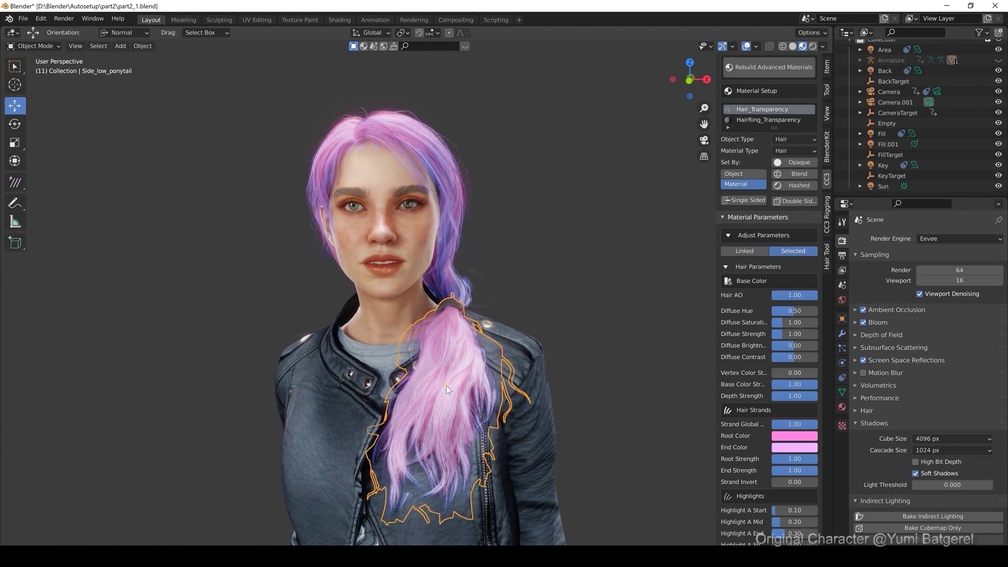
click(795, 438)
mouse_move(829, 325)
mouse_down()
mouse_move(829, 316)
mouse_move(835, 331)
mouse_up()
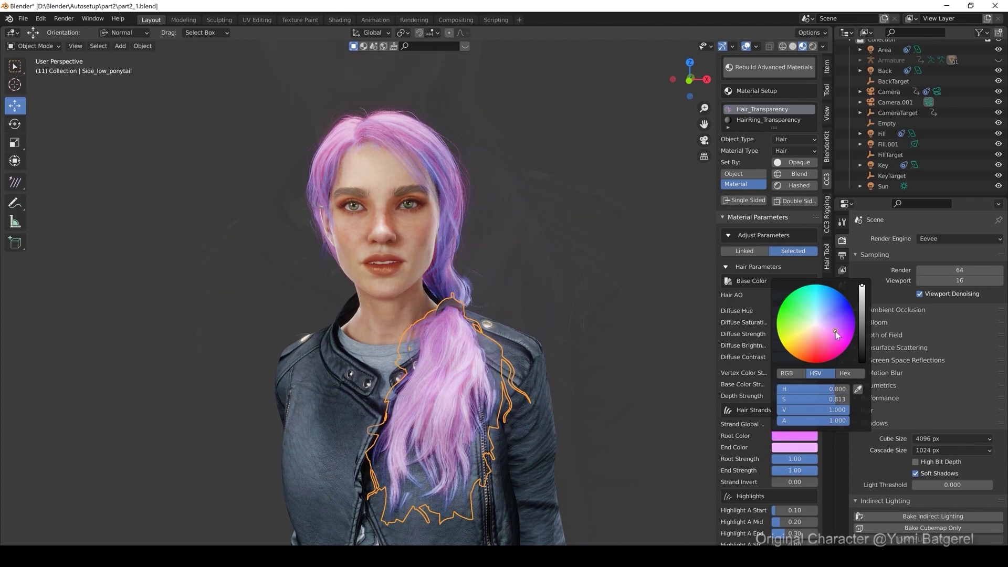
Increase the ponytail's subsurface scattering radius and tint its subsurface falloff color violet
scroll(756, 480, down, 8)
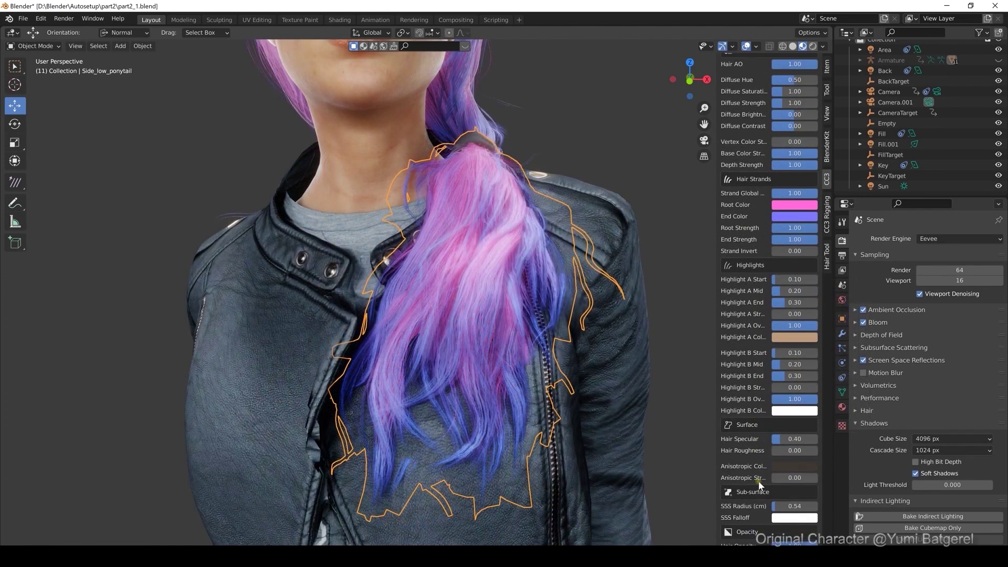
mouse_move(781, 507)
mouse_down()
mouse_move(807, 507)
mouse_move(787, 507)
mouse_up()
click(792, 518)
mouse_move(819, 402)
mouse_down()
mouse_move(842, 388)
mouse_move(833, 402)
mouse_up()
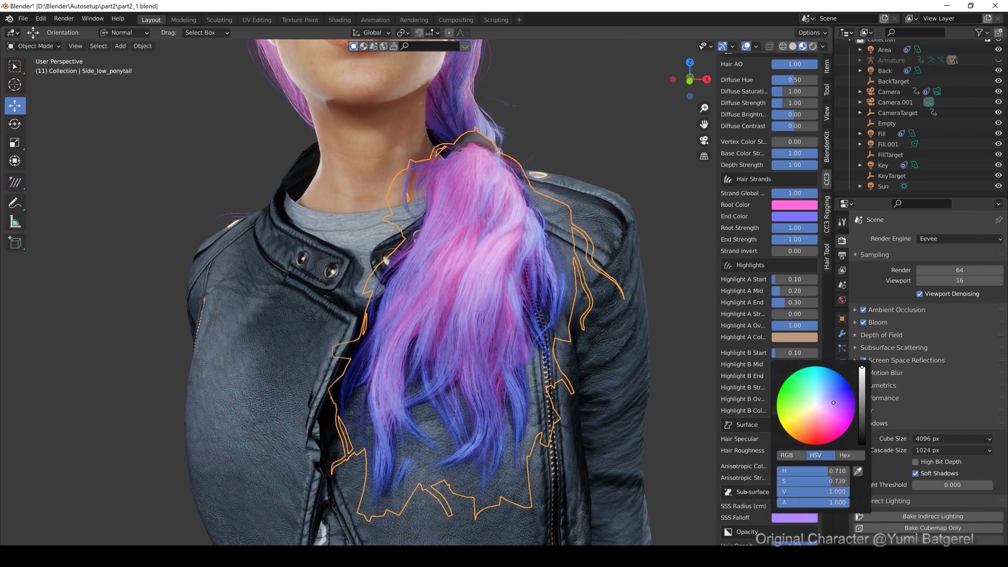
drag(837, 419, 833, 416)
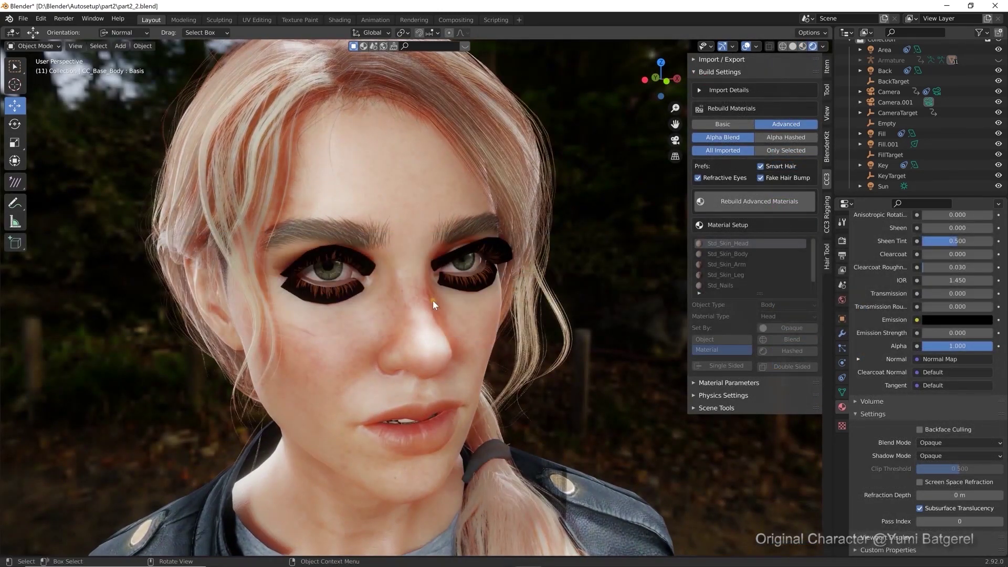
Set the Std_Eyelash material's type to Eyelash and rebuild the advanced materials for only the selected object
scroll(718, 274, down, 1)
click(720, 285)
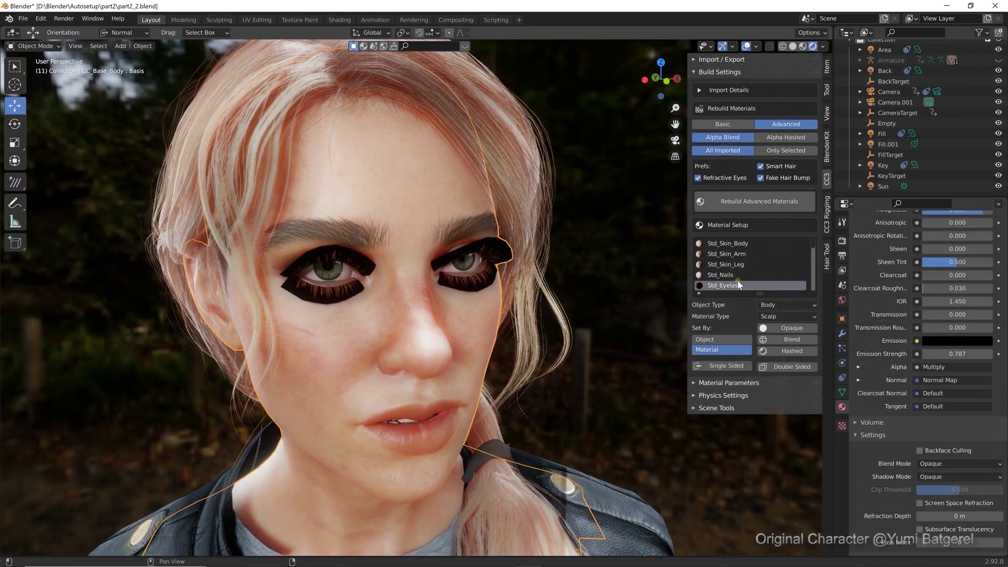
click(776, 315)
click(839, 329)
click(775, 151)
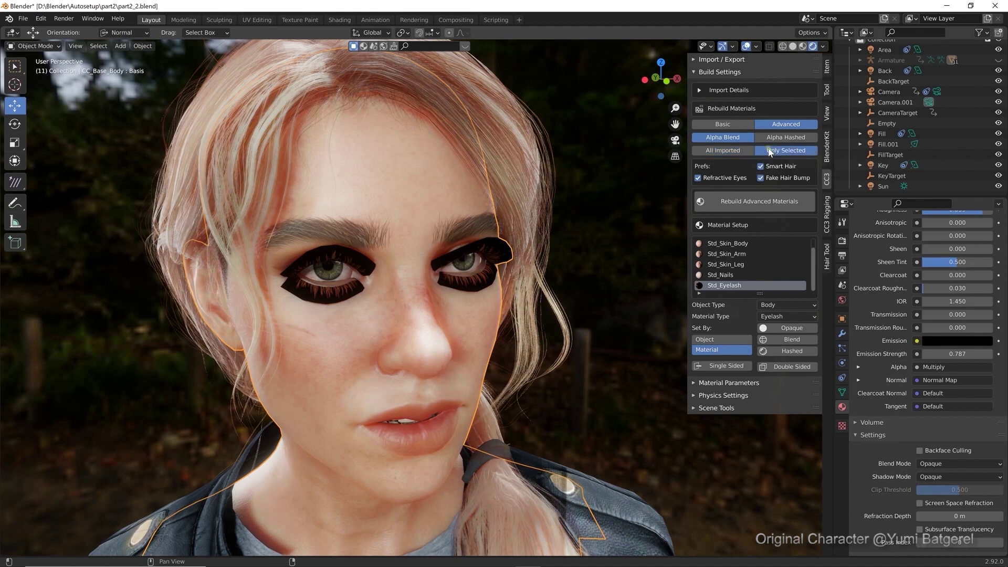
click(741, 200)
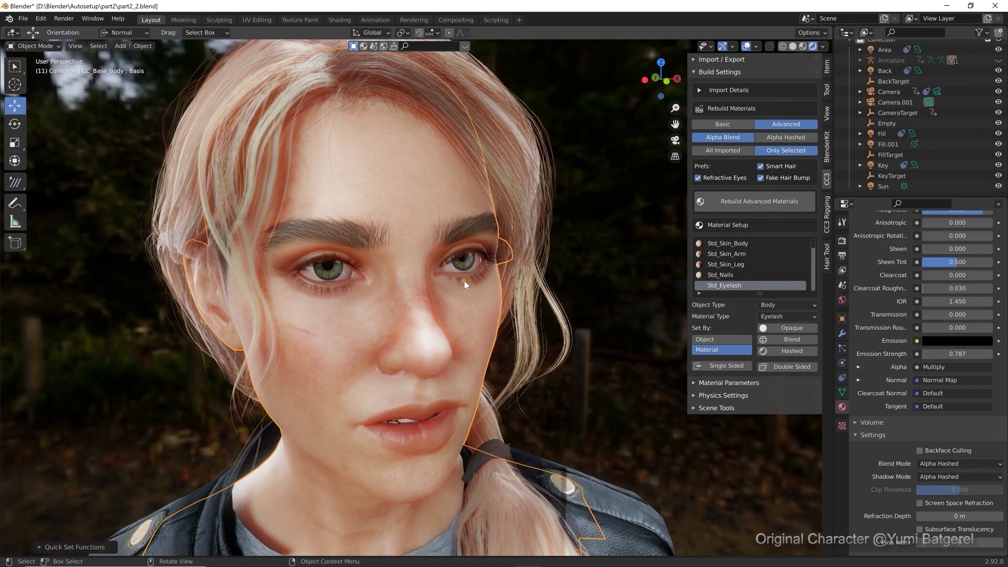
Try alpha blend on all materials of the side-swept hair object and inspect the hair from the side
mouse_move(484, 278)
middle_down()
mouse_move(468, 272)
mouse_move(480, 263)
mouse_move(493, 288)
middle_up()
scroll(485, 274, up, 2)
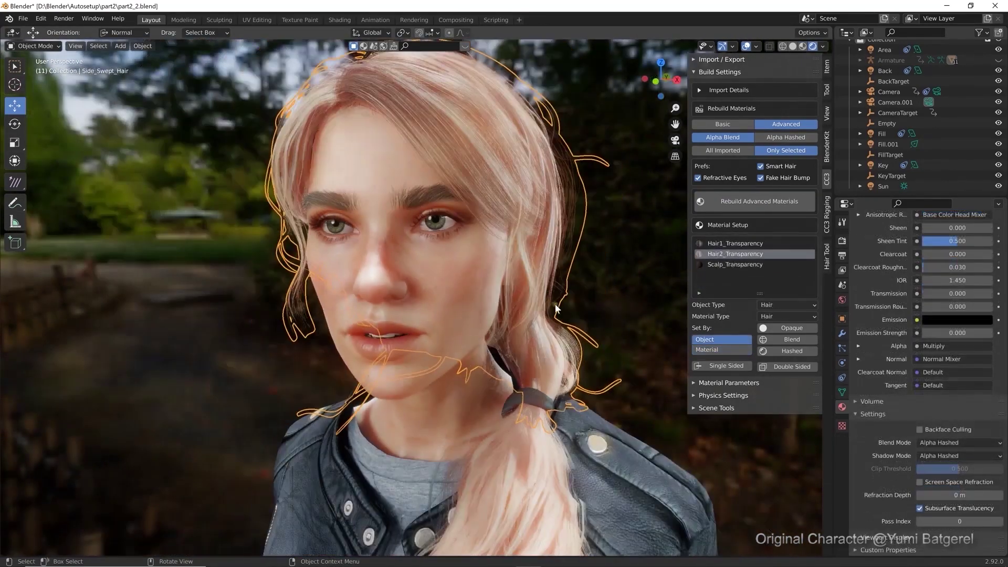
click(778, 340)
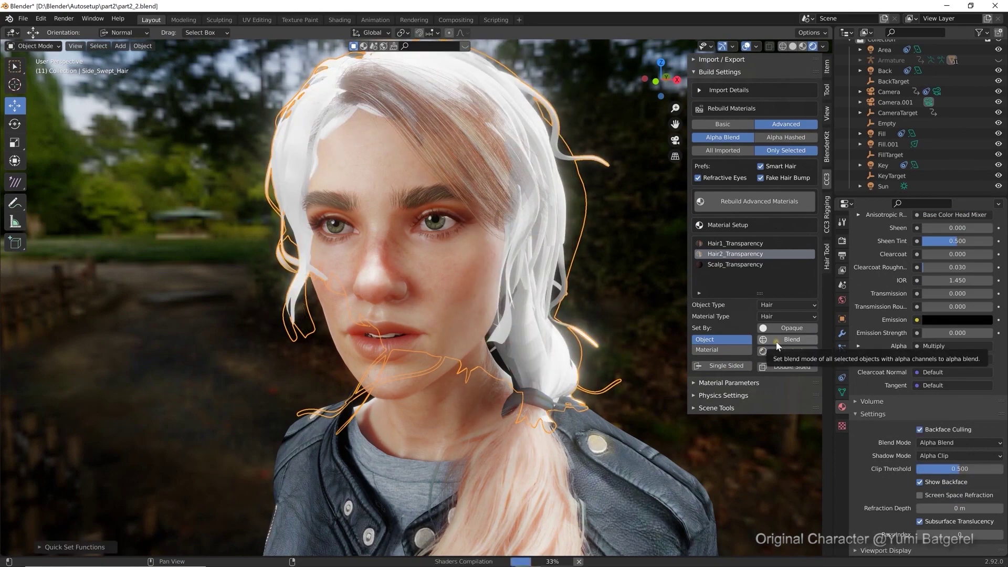
middle_drag(452, 257, 402, 271)
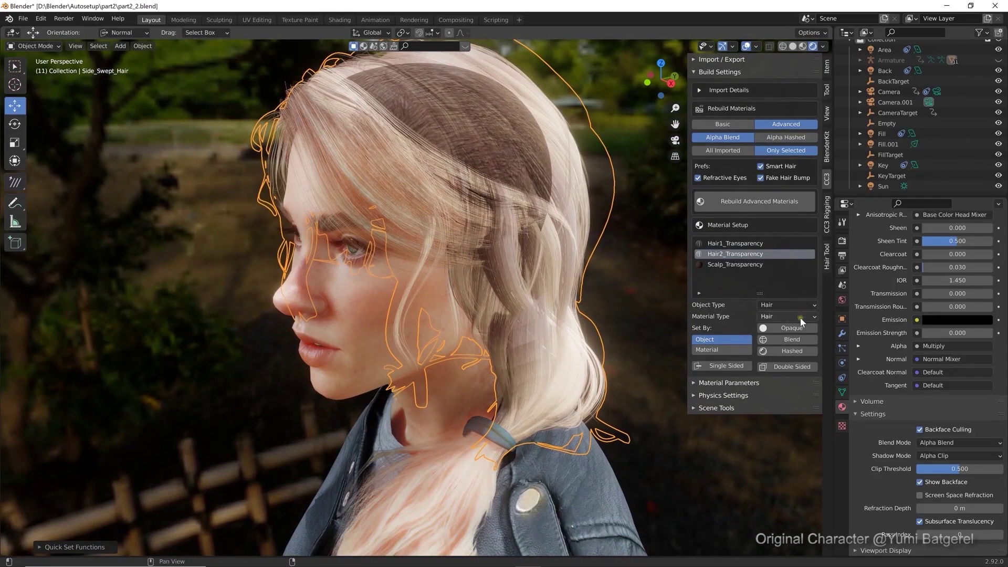
Return the whole side-swept hair object to hashed alpha, and apply alpha blend per material to the selected hair material
click(778, 351)
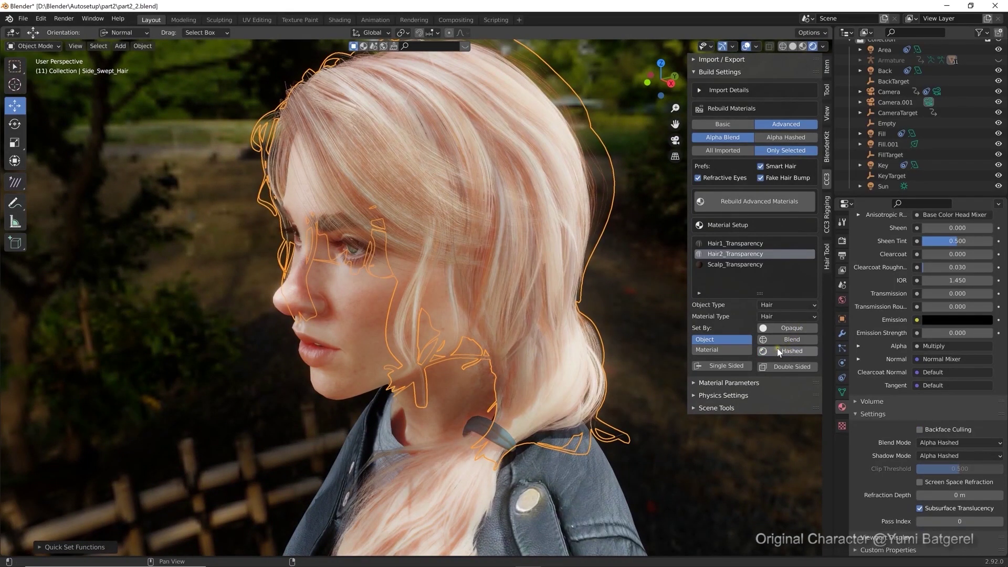
click(722, 350)
click(773, 338)
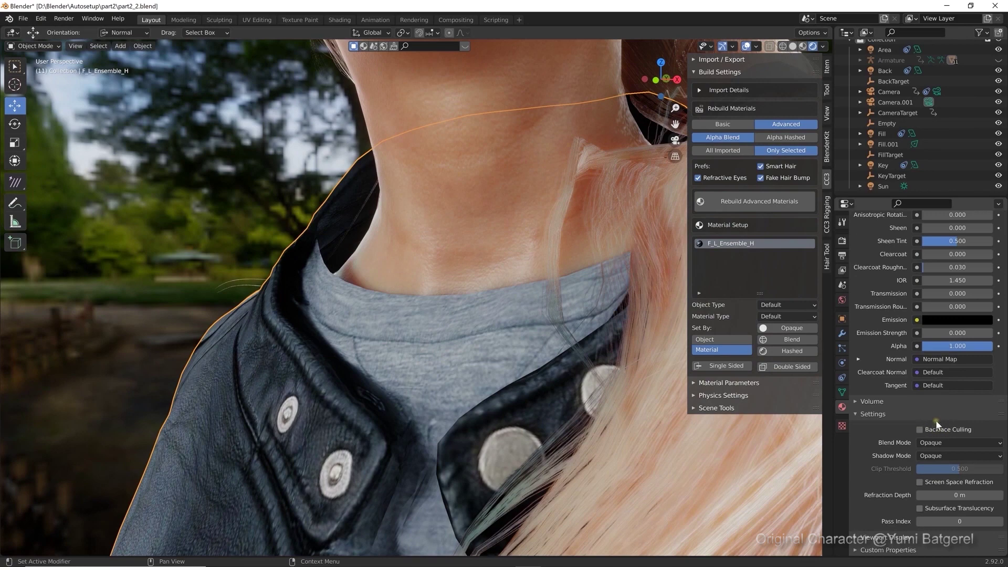
Make the leather jacket's material single-sided with backface culling and inspect the collar
click(936, 427)
middle_drag(337, 227, 527, 318)
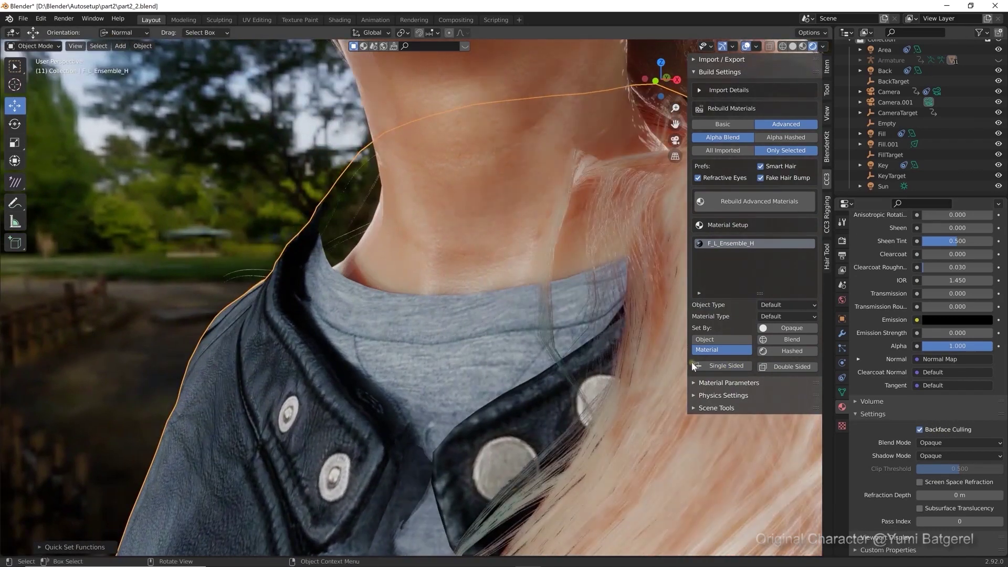